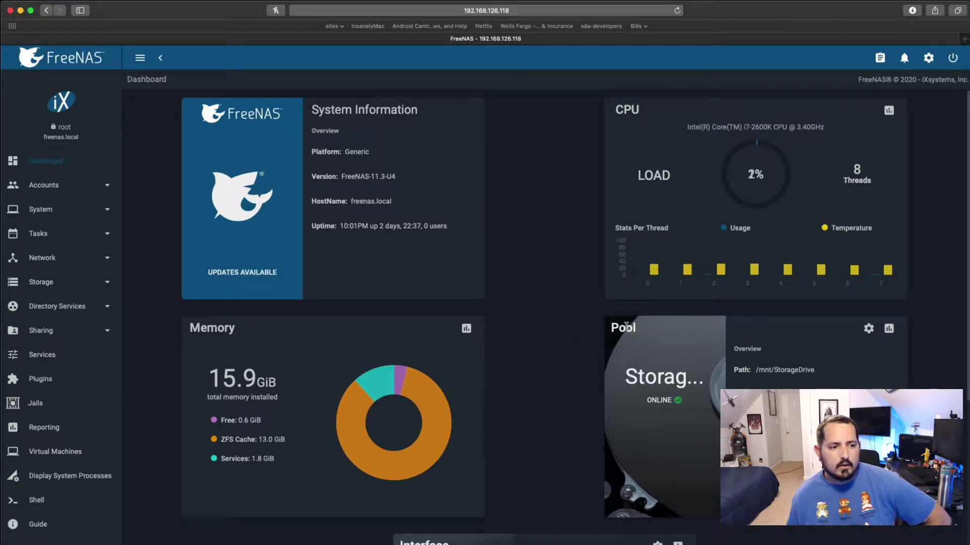
# Step: Download a backup of the system configuration file from System > General
pyautogui.click(108, 208)
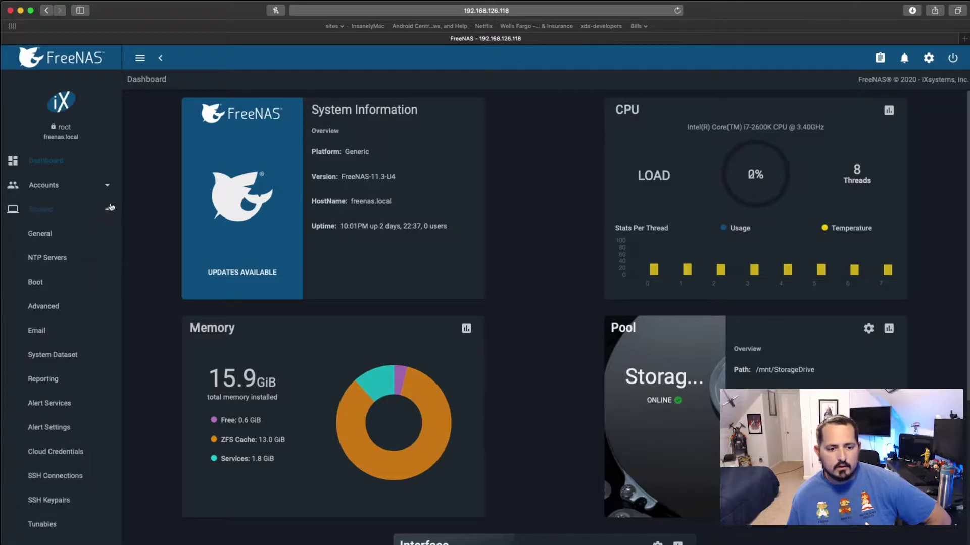
pyautogui.click(40, 233)
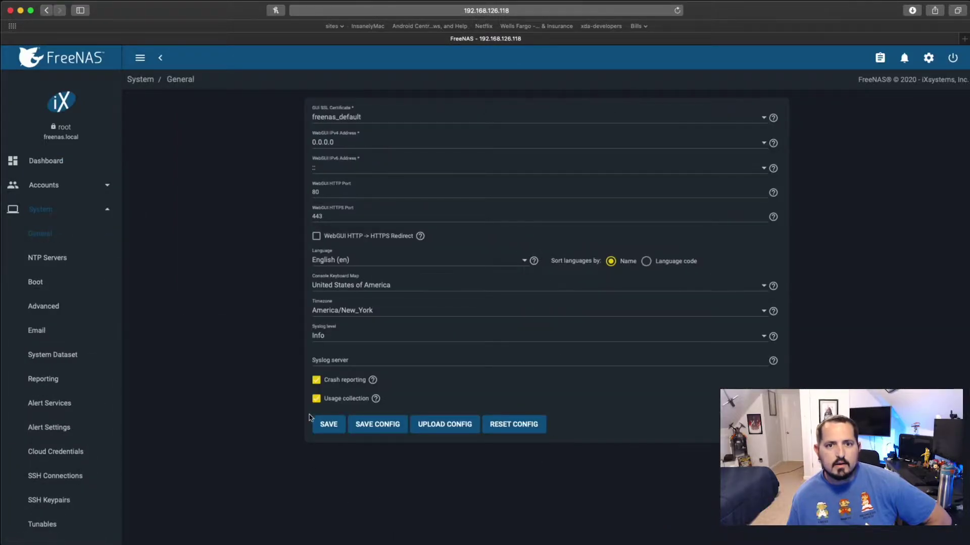
pyautogui.click(381, 425)
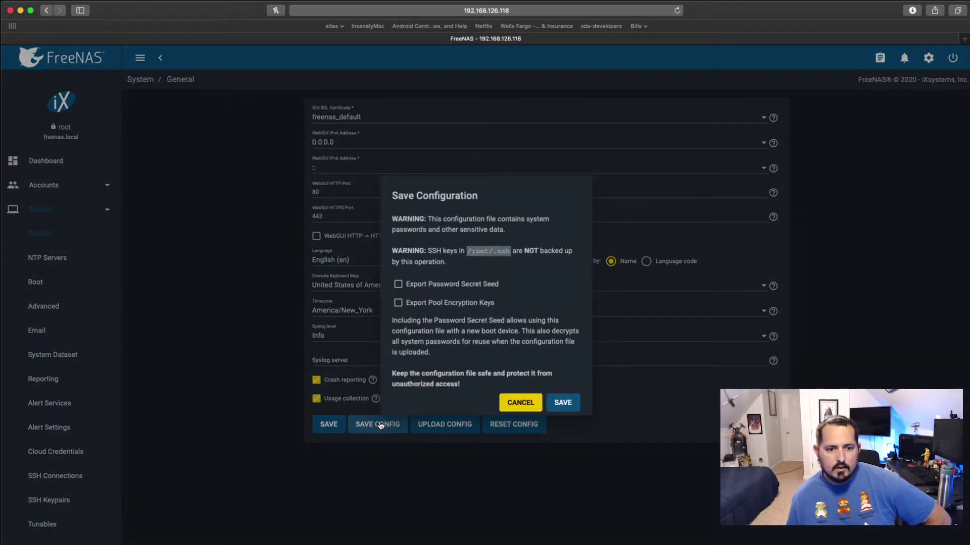
pyautogui.click(574, 403)
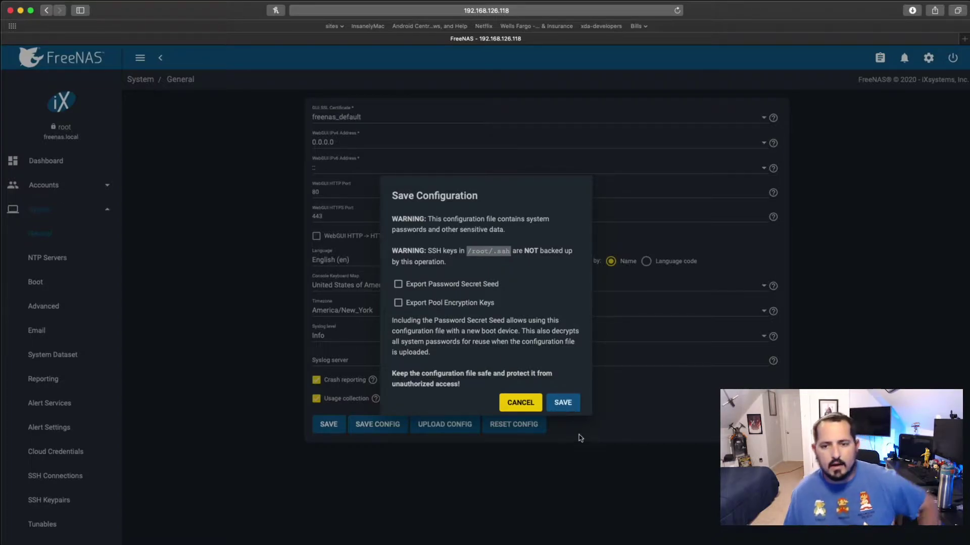
pyautogui.click(565, 404)
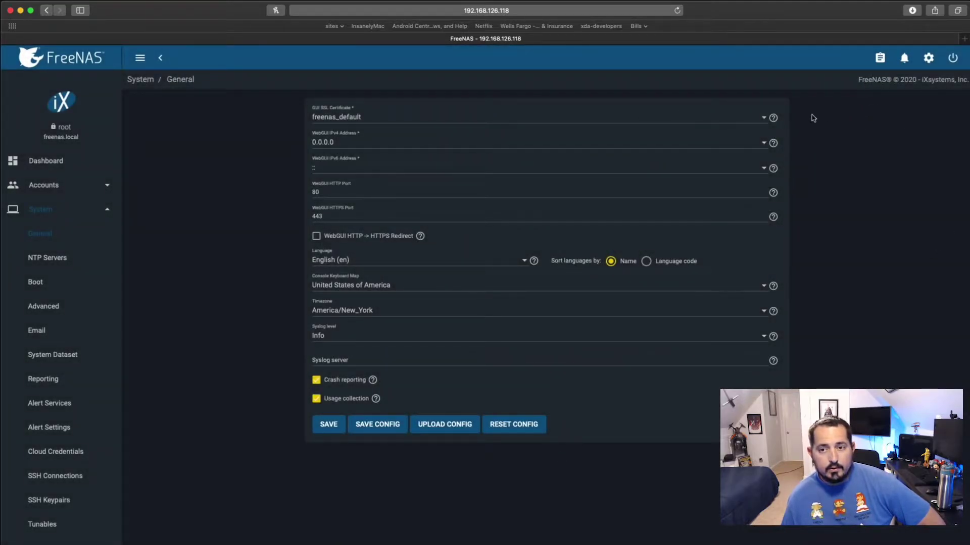
# Step: Confirm the configuration file is in Safari's downloads, then return to the FreeNAS dashboard
pyautogui.click(912, 11)
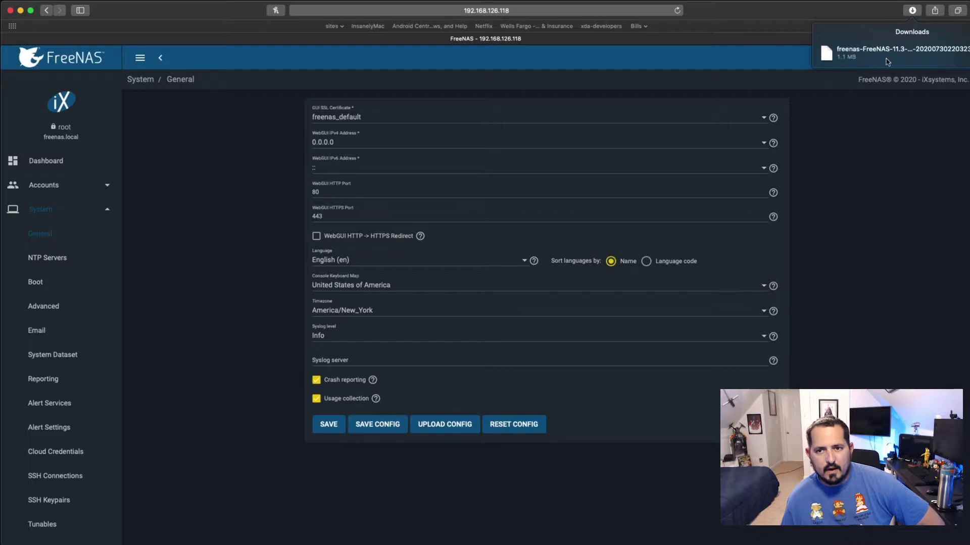
pyautogui.click(913, 11)
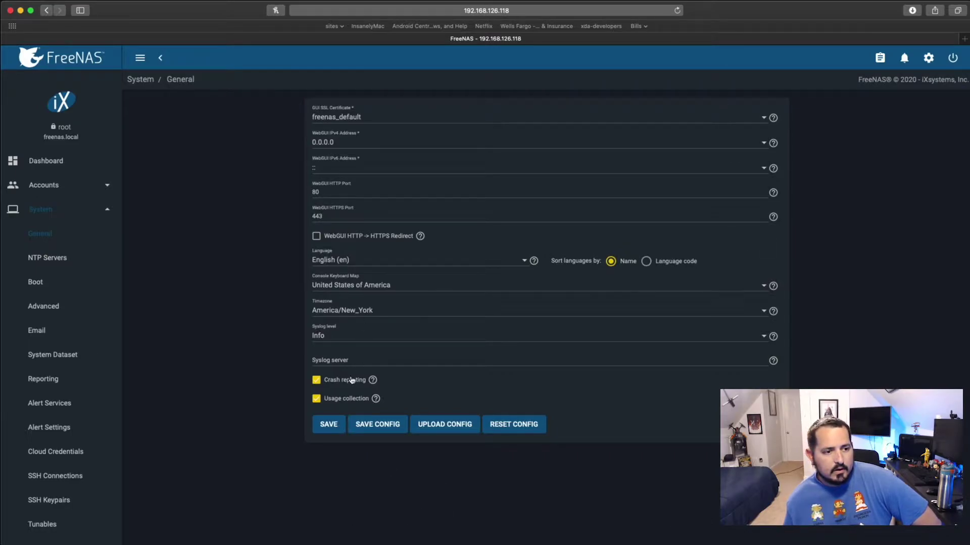
pyautogui.click(63, 211)
pyautogui.click(62, 164)
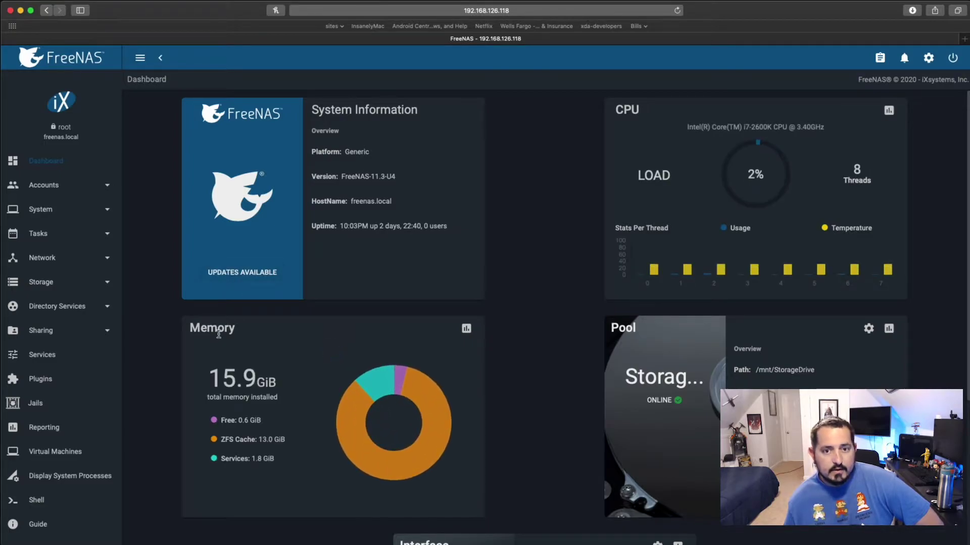
# Step: Open System Update from the dashboard's UPDATES AVAILABLE link and expand the Train list
pyautogui.click(262, 274)
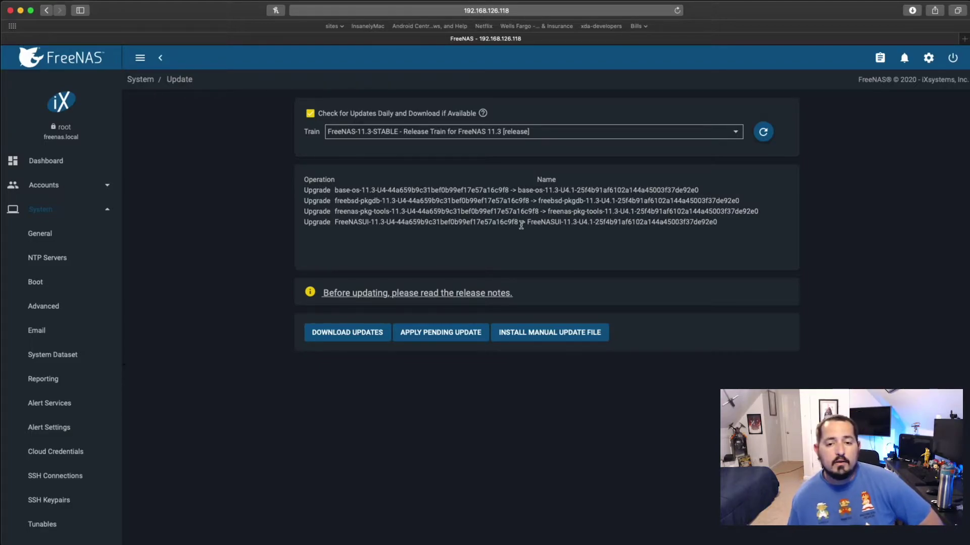
pyautogui.click(655, 134)
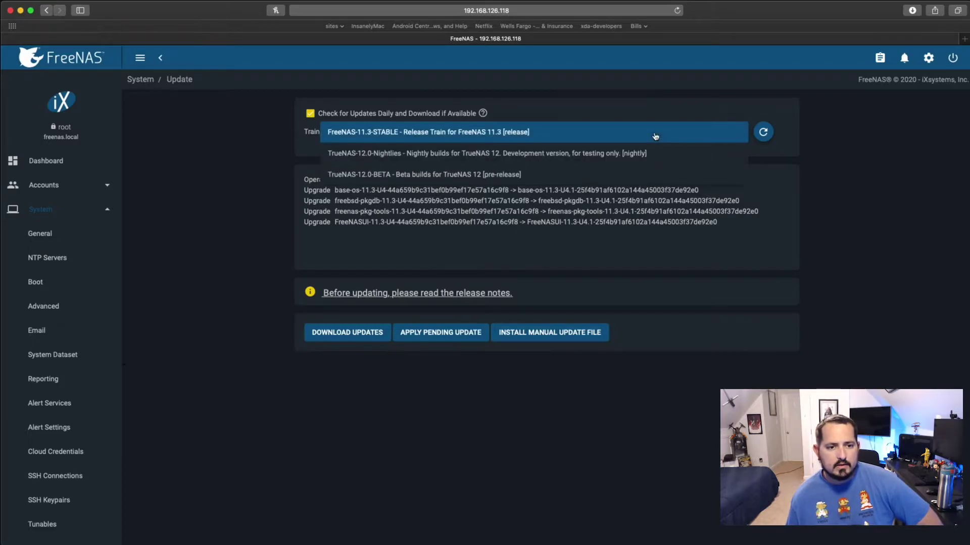
# Step: Switch the update train to TrueNAS-12.0-BETA, confirming the train change
pyautogui.click(400, 175)
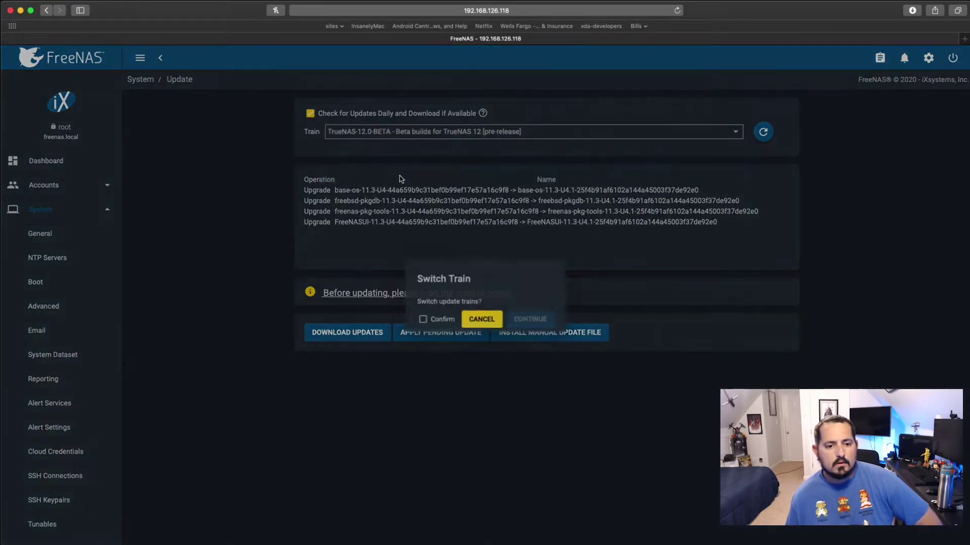
pyautogui.click(421, 321)
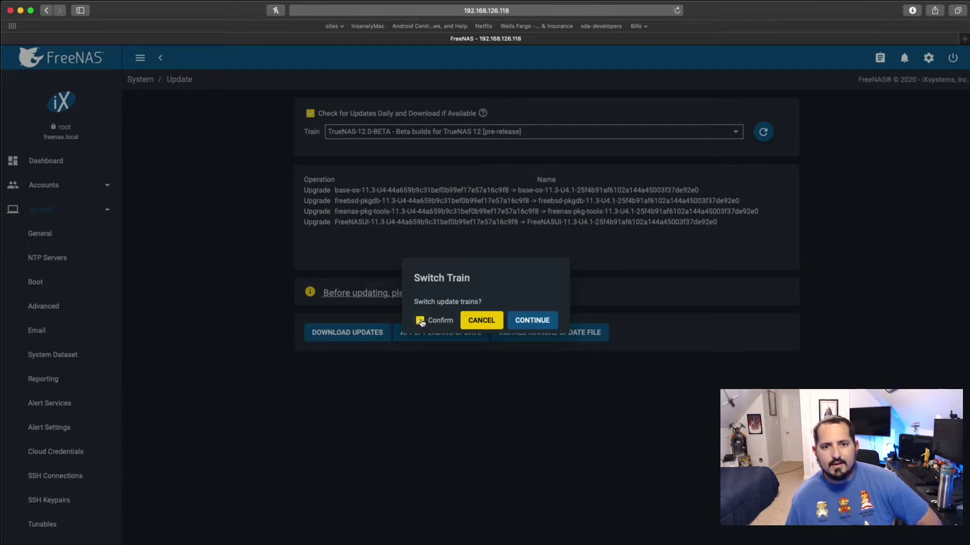
pyautogui.click(539, 324)
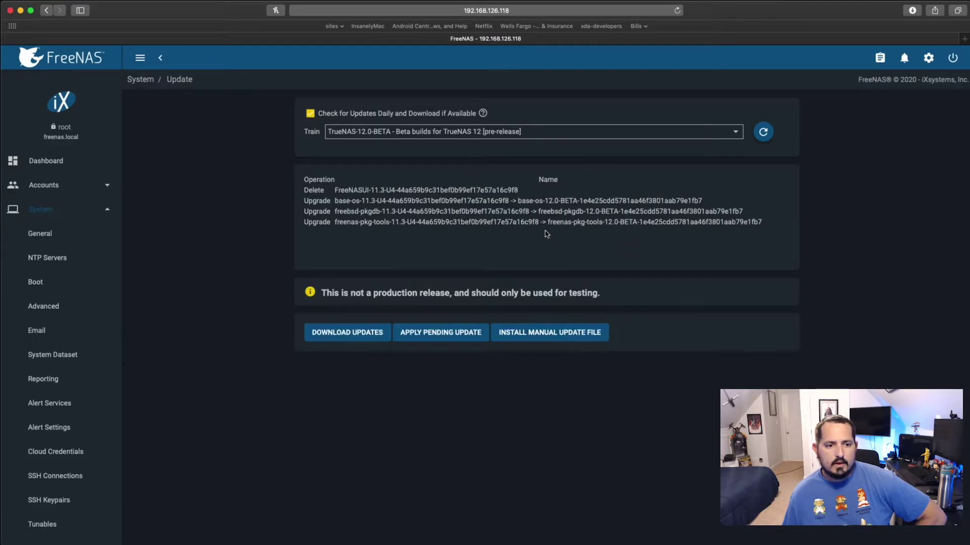
# Step: Review the pending operations: FreeNASUI deletion and base-os, freebsd-pkgdb, freenas-pkg-tools 12.0 upgrades
pyautogui.moveTo(338, 190); pyautogui.dragTo(533, 186)
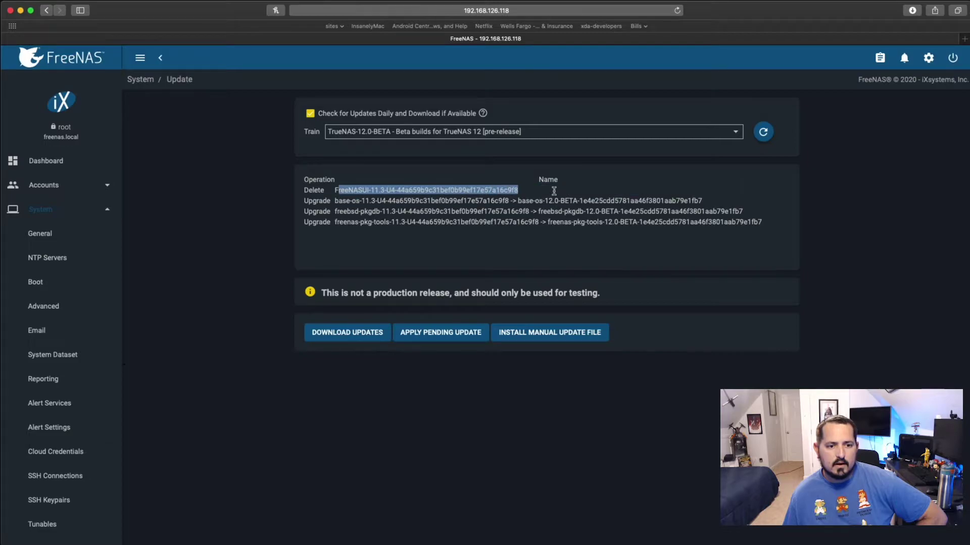
pyautogui.click(525, 195)
pyautogui.moveTo(336, 202); pyautogui.dragTo(703, 201)
pyautogui.click(516, 201)
pyautogui.click(642, 235)
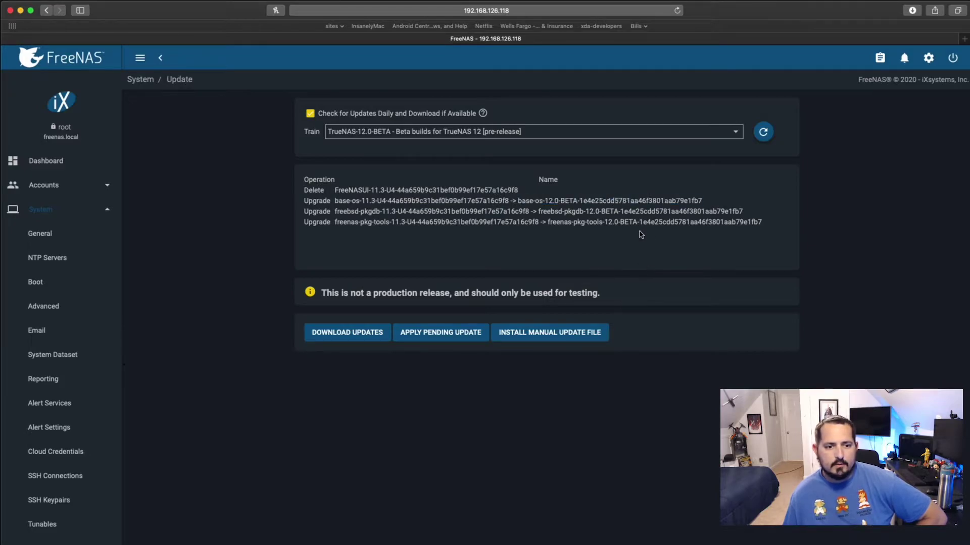
pyautogui.moveTo(340, 211); pyautogui.dragTo(415, 211)
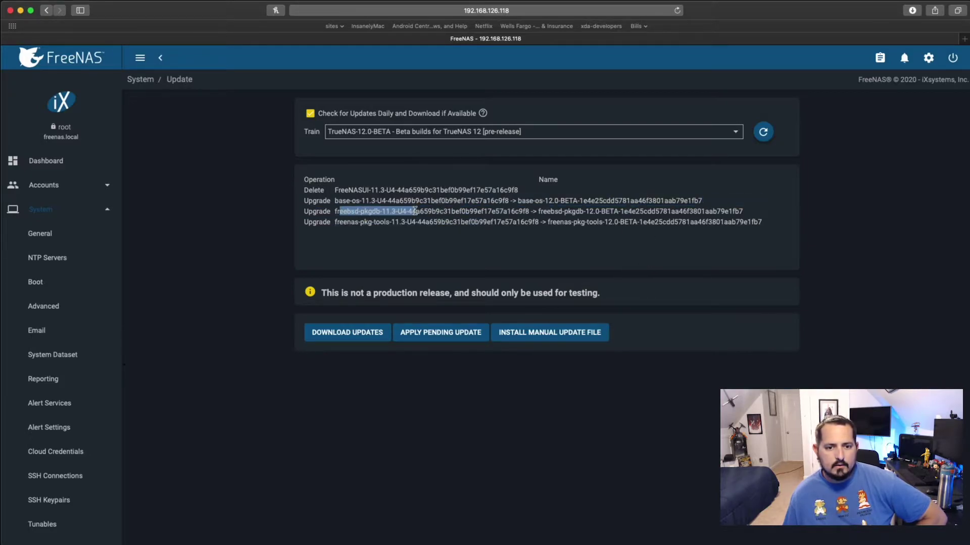
pyautogui.moveTo(539, 211); pyautogui.dragTo(621, 212)
pyautogui.click(611, 236)
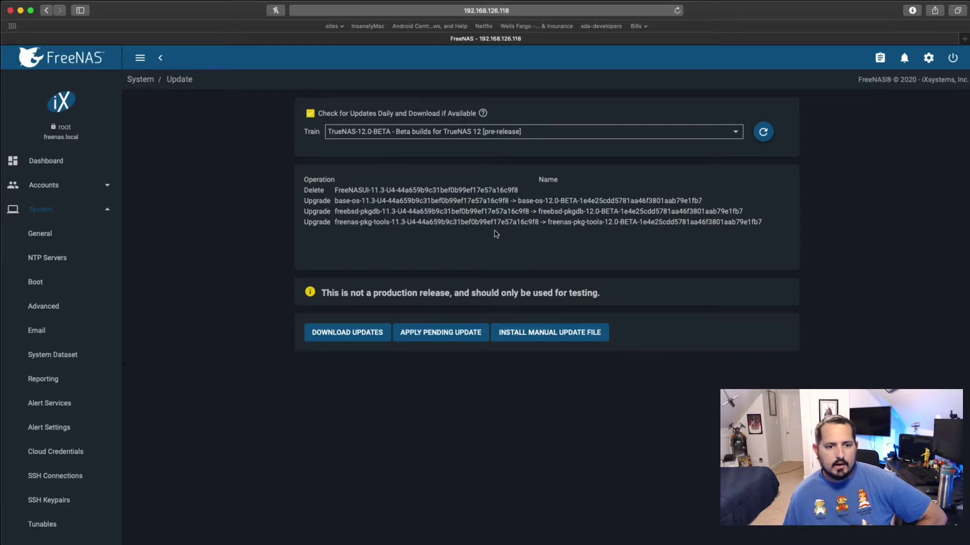
pyautogui.moveTo(347, 222); pyautogui.dragTo(389, 223)
pyautogui.click(364, 222)
pyautogui.moveTo(556, 222); pyautogui.dragTo(612, 222)
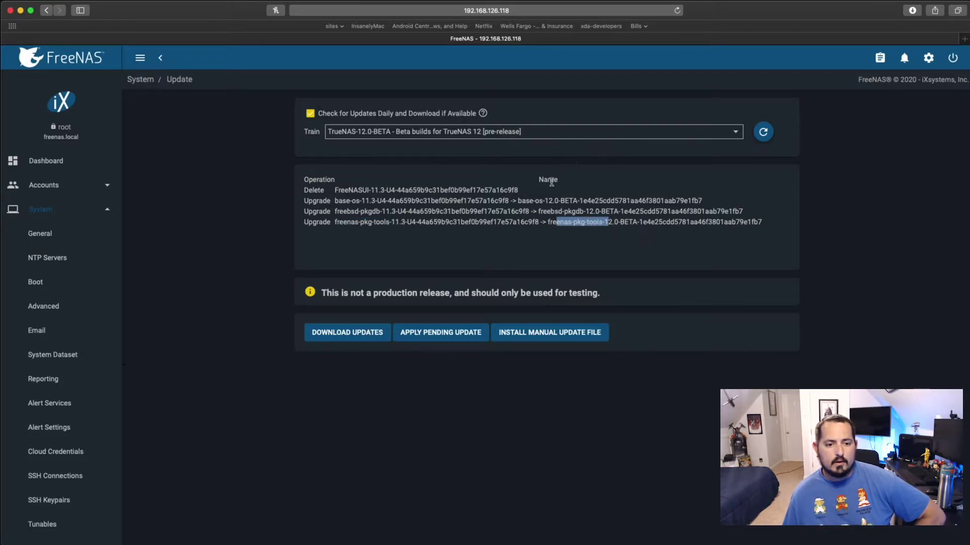
# Step: Download the 12.0-BETA updates with Apply updates and reboot enabled, skipping the config backup prompt
pyautogui.click(361, 338)
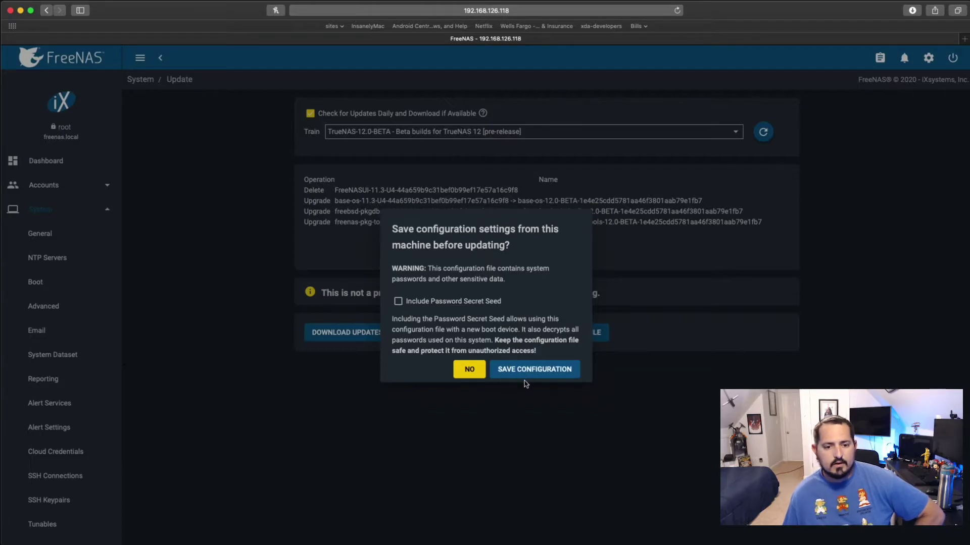
pyautogui.click(525, 371)
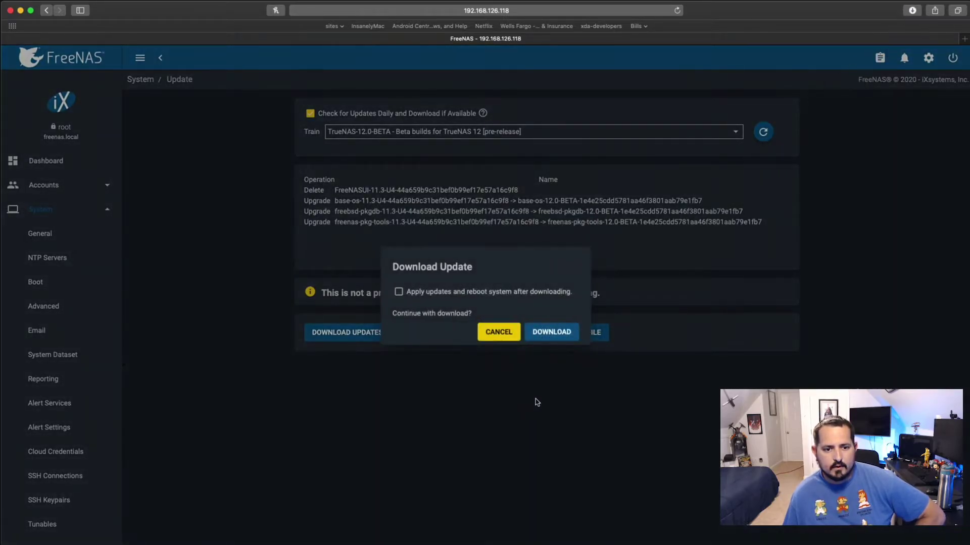
pyautogui.click(399, 292)
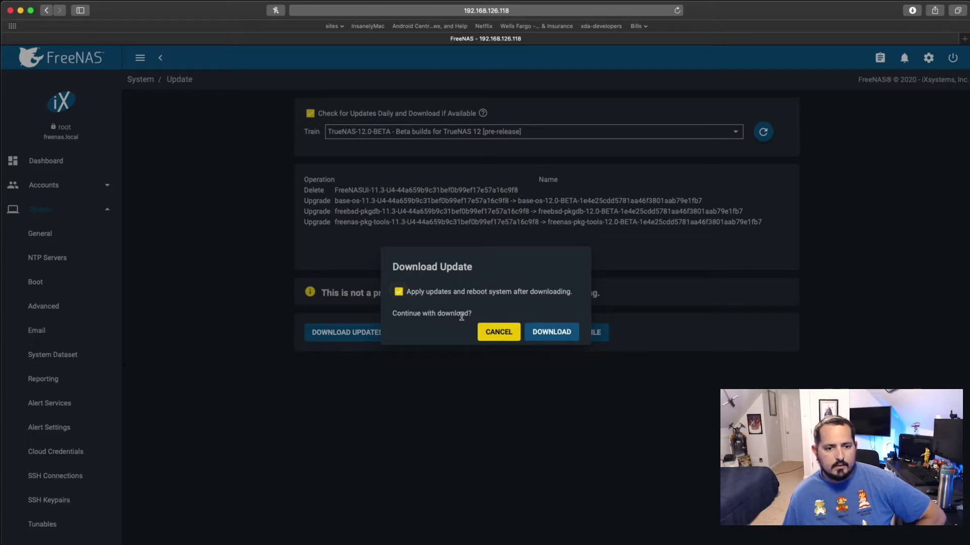
pyautogui.click(556, 335)
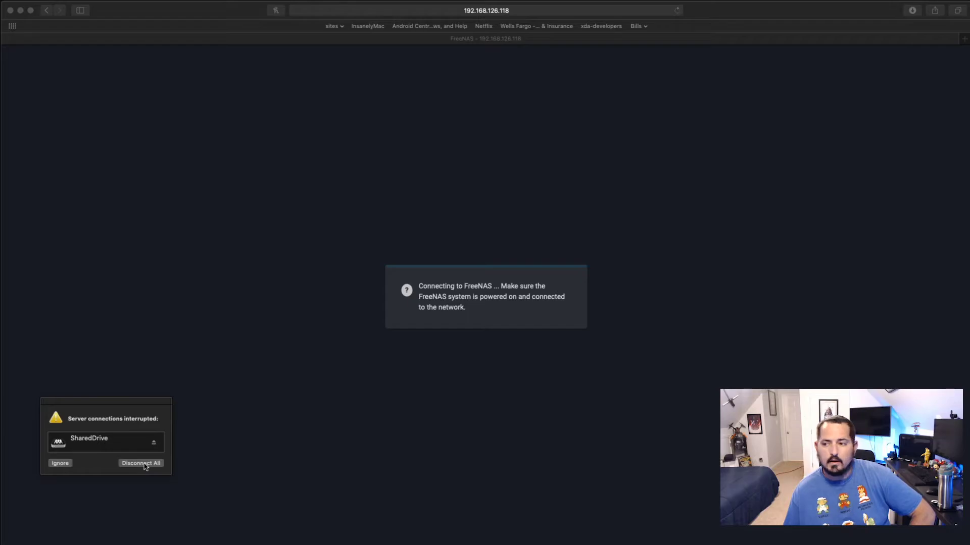
# Step: Disconnect the interrupted SharedDrive, log in with the saved root credentials, and reload the page
pyautogui.click(144, 463)
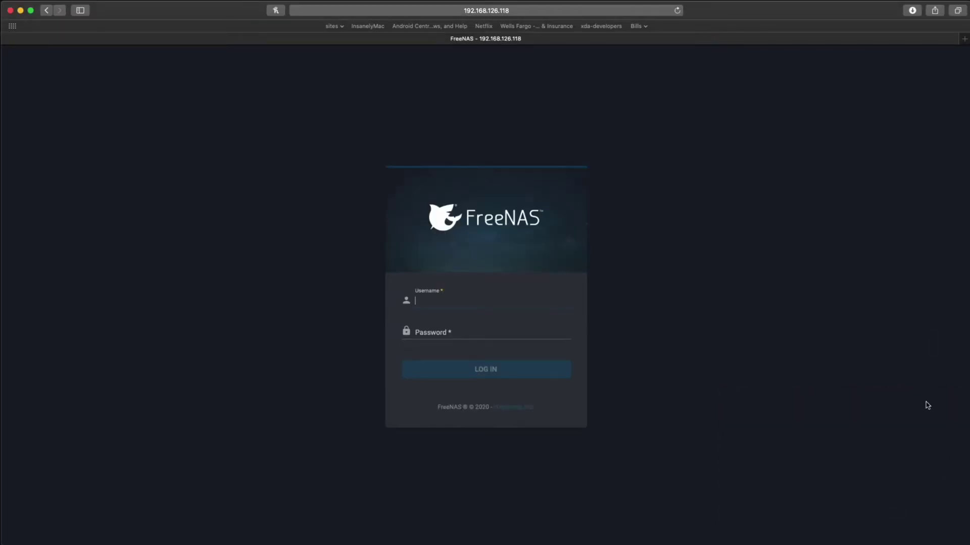
pyautogui.click(534, 295)
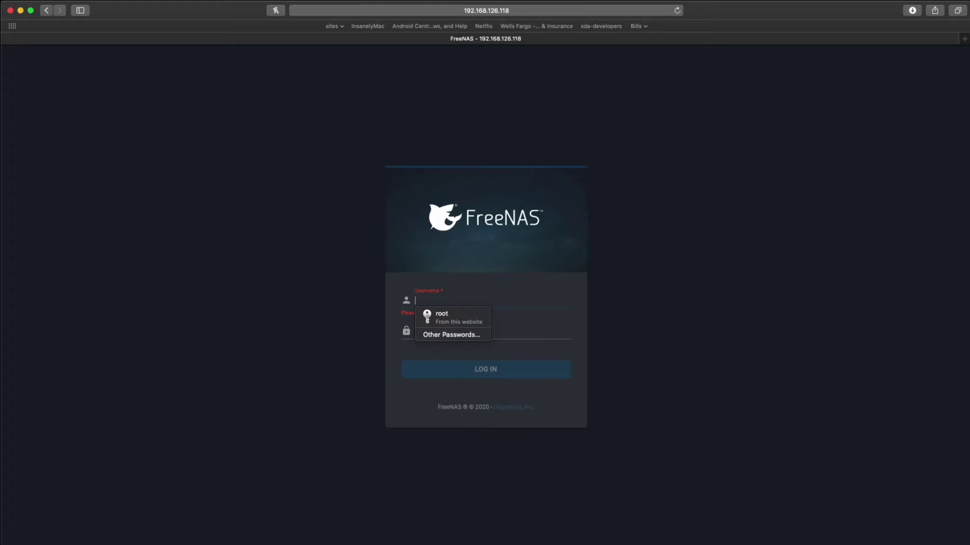
pyautogui.press('super+Tab')
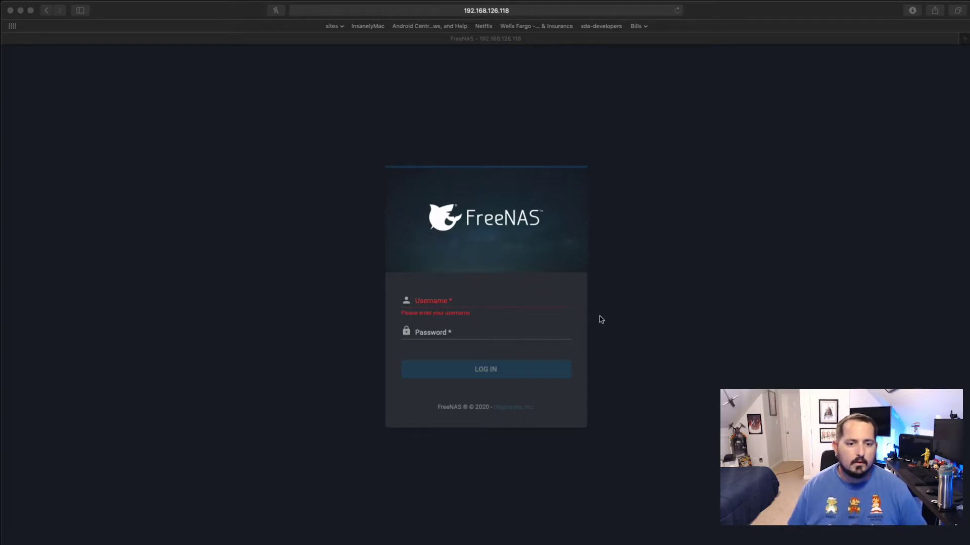
pyautogui.click(499, 305)
pyautogui.click(475, 314)
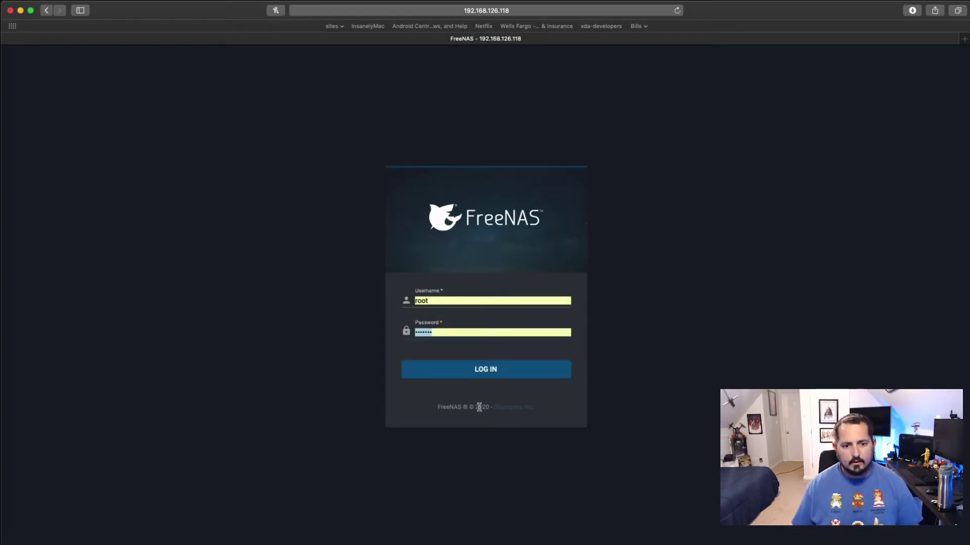
pyautogui.click(497, 376)
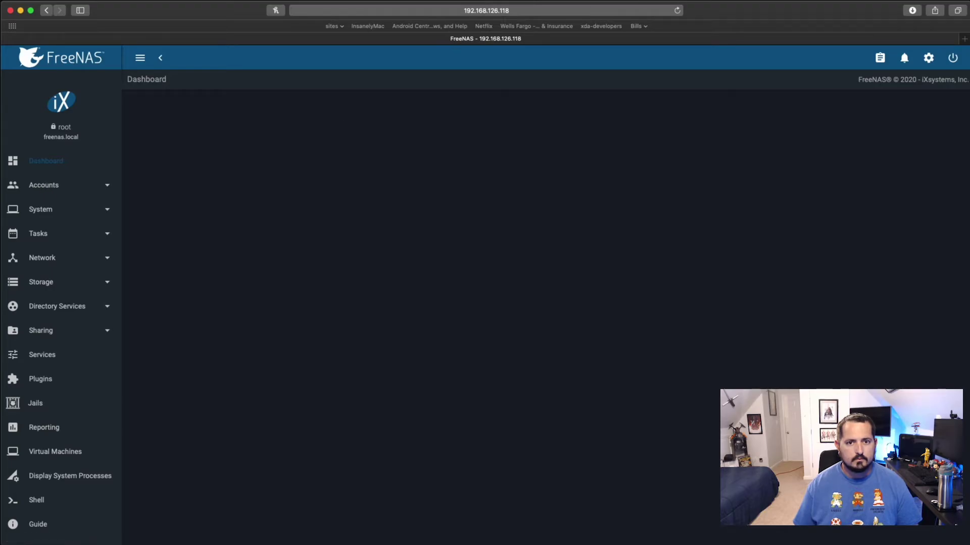
pyautogui.click(679, 11)
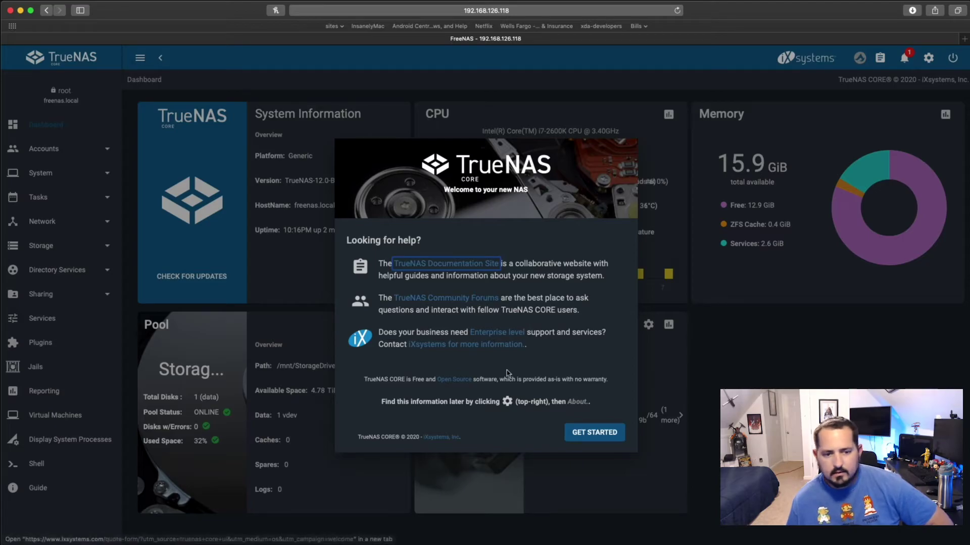
# Step: Click GET STARTED to close the 'Welcome to your new NAS' dialog
pyautogui.click(582, 438)
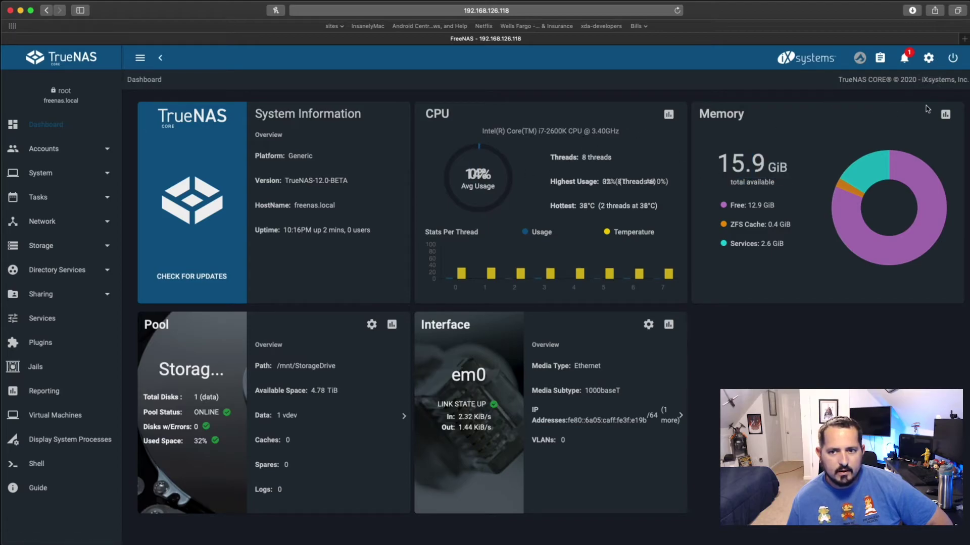
pyautogui.click(945, 115)
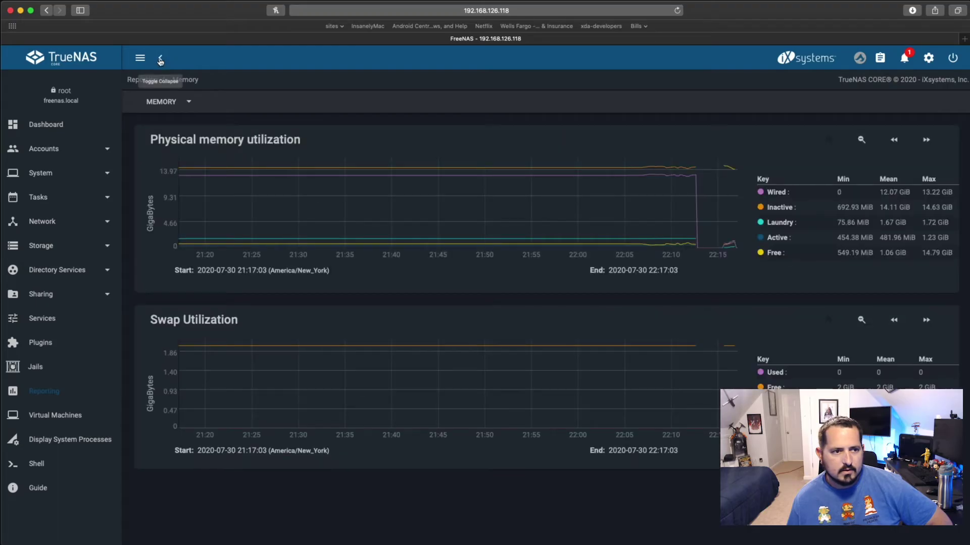
pyautogui.click(160, 58)
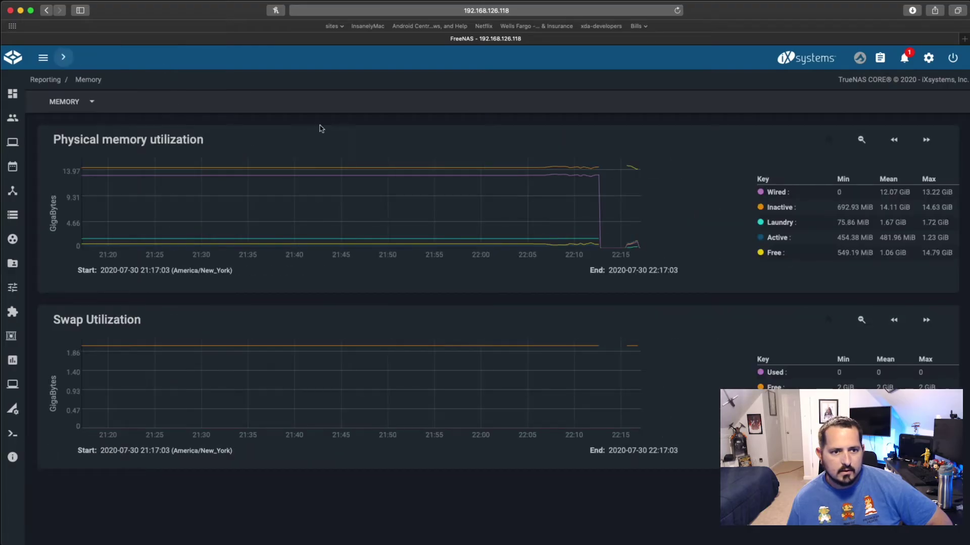
pyautogui.click(64, 58)
pyautogui.click(41, 125)
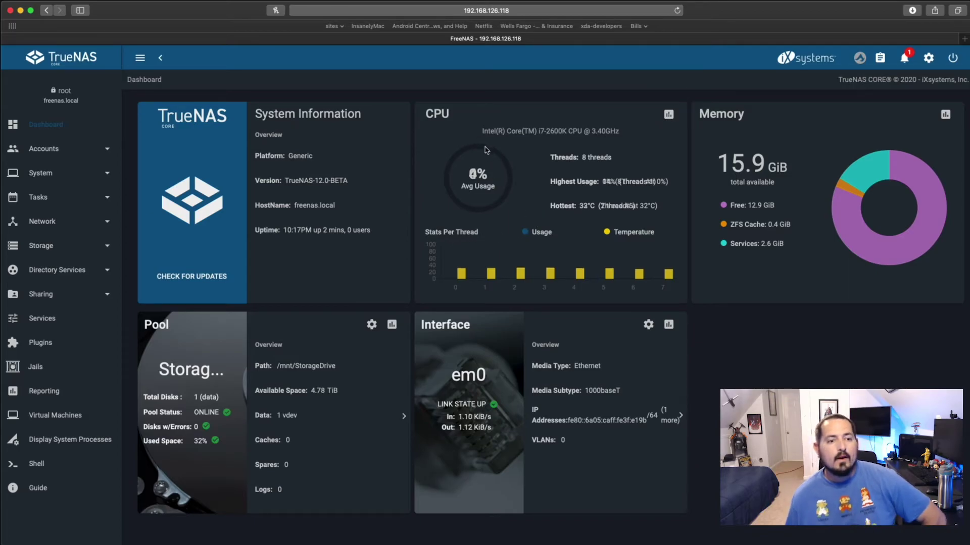
pyautogui.moveTo(286, 181); pyautogui.dragTo(336, 180)
pyautogui.click(353, 180)
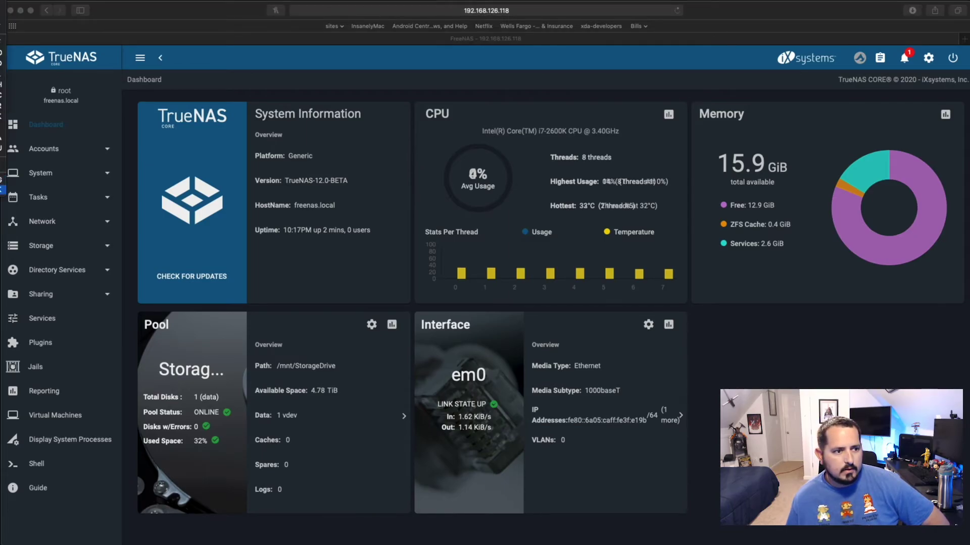
pyautogui.press('super+k')
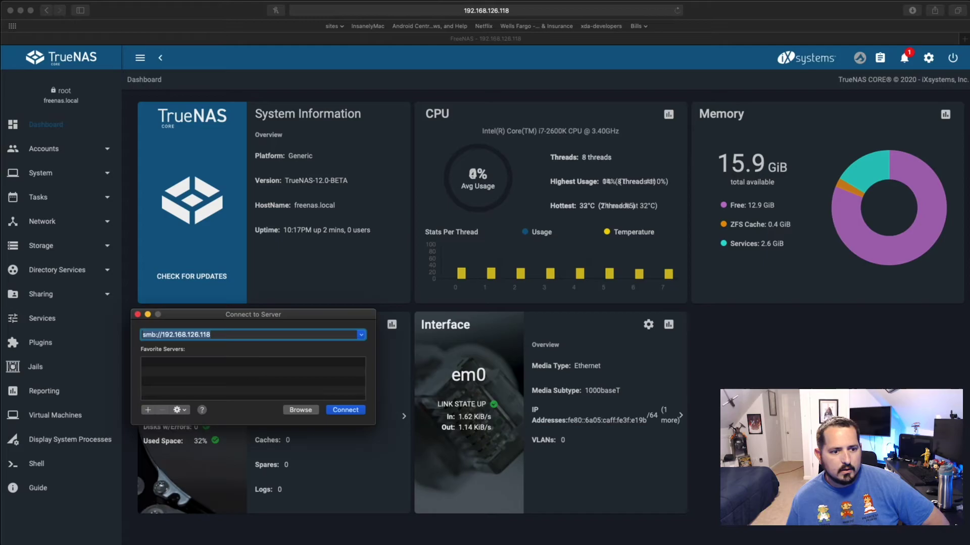
pyautogui.click(347, 410)
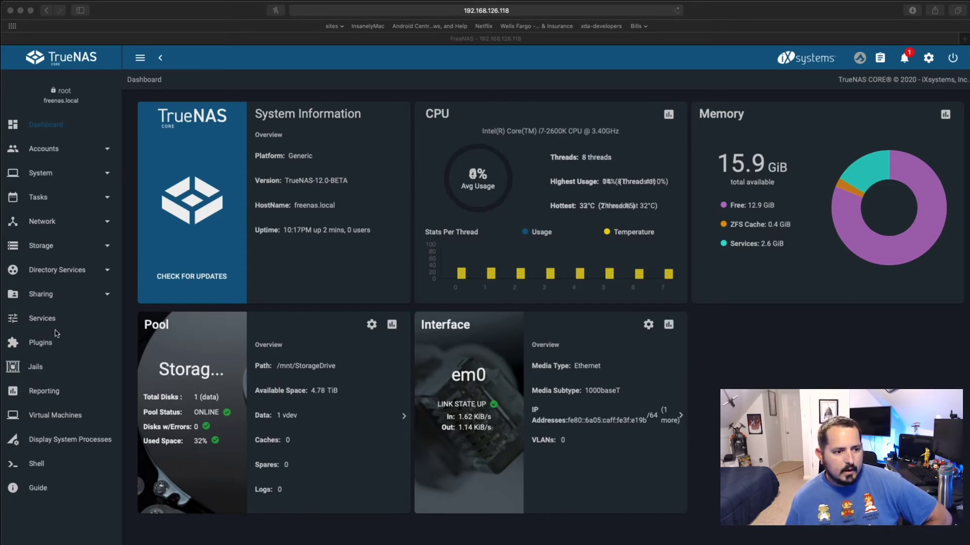
# Step: In Jails, try updating the Plex2 jail and dismiss the major ABI change error
pyautogui.click(31, 371)
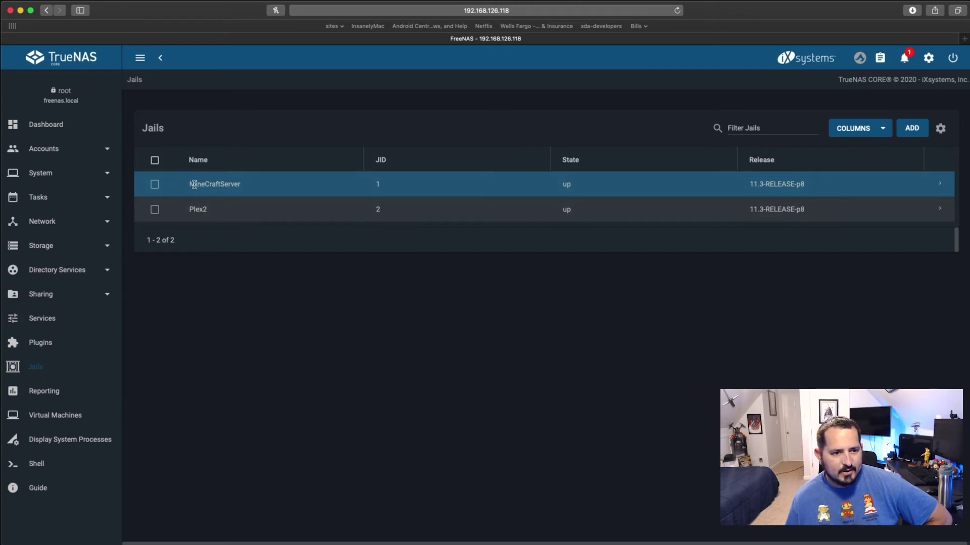
pyautogui.moveTo(291, 187); pyautogui.dragTo(189, 185)
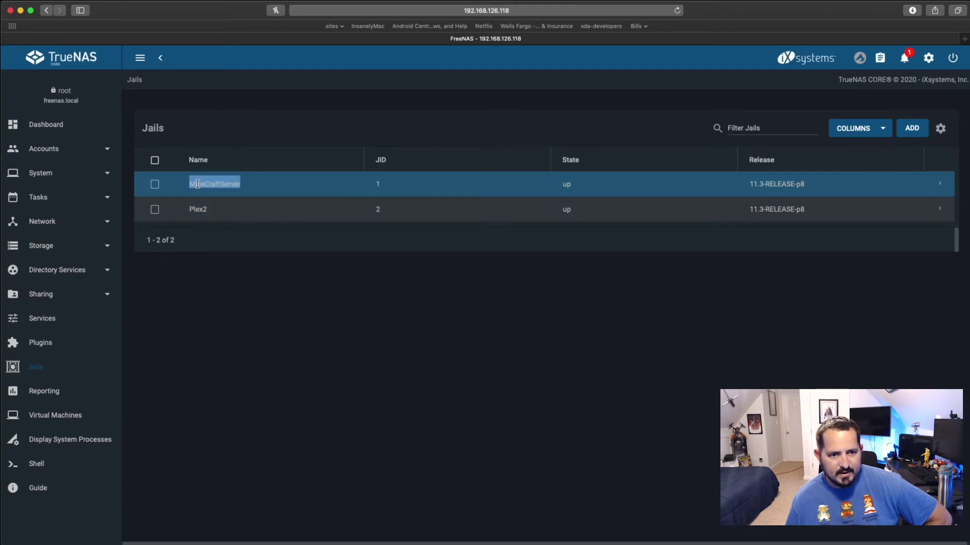
pyautogui.click(301, 190)
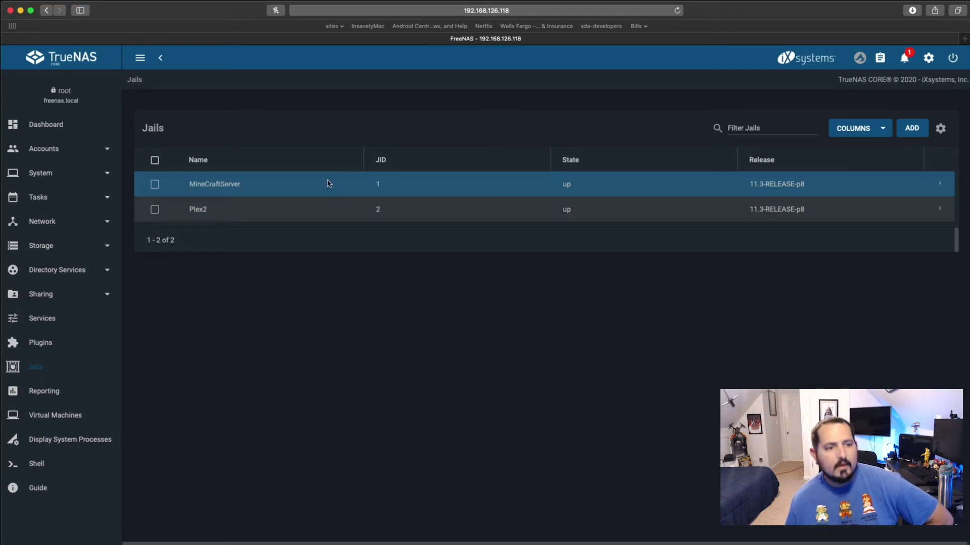
pyautogui.click(940, 210)
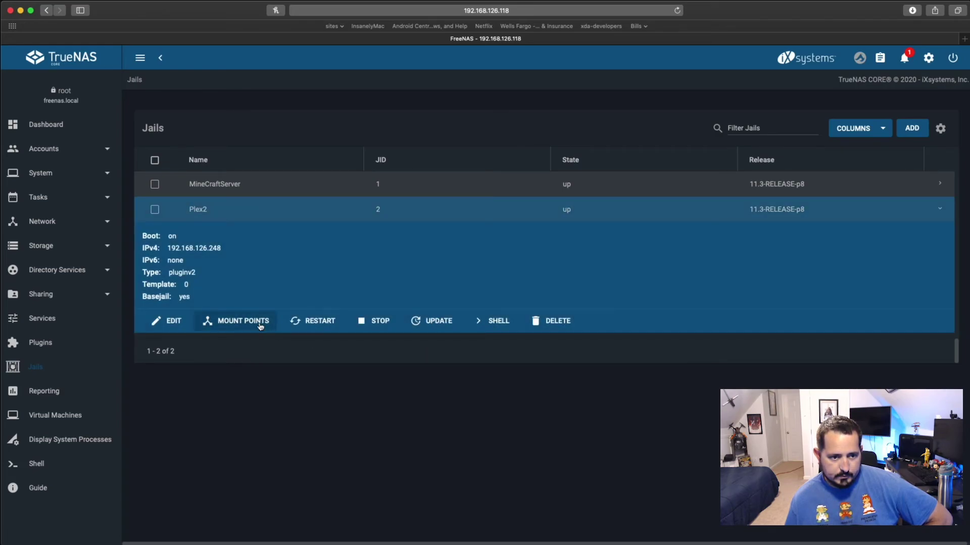
pyautogui.click(427, 324)
pyautogui.click(554, 320)
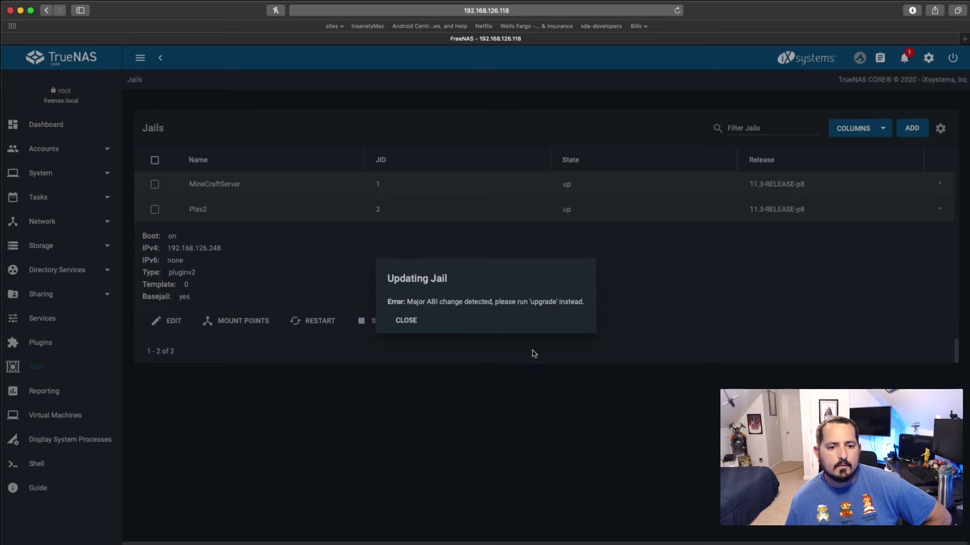
pyautogui.click(395, 321)
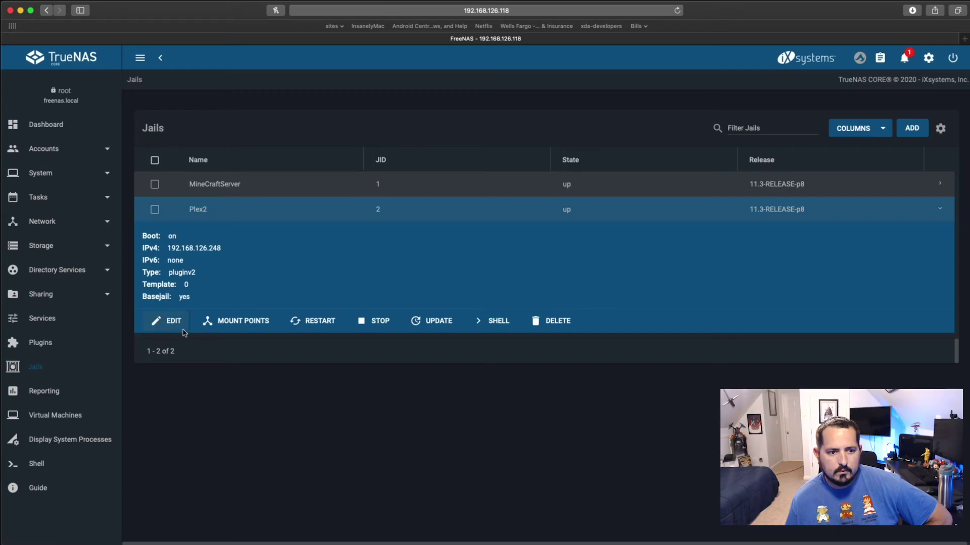
# Step: Open the Plex2 jail's edit form and cancel without saving changes
pyautogui.click(169, 321)
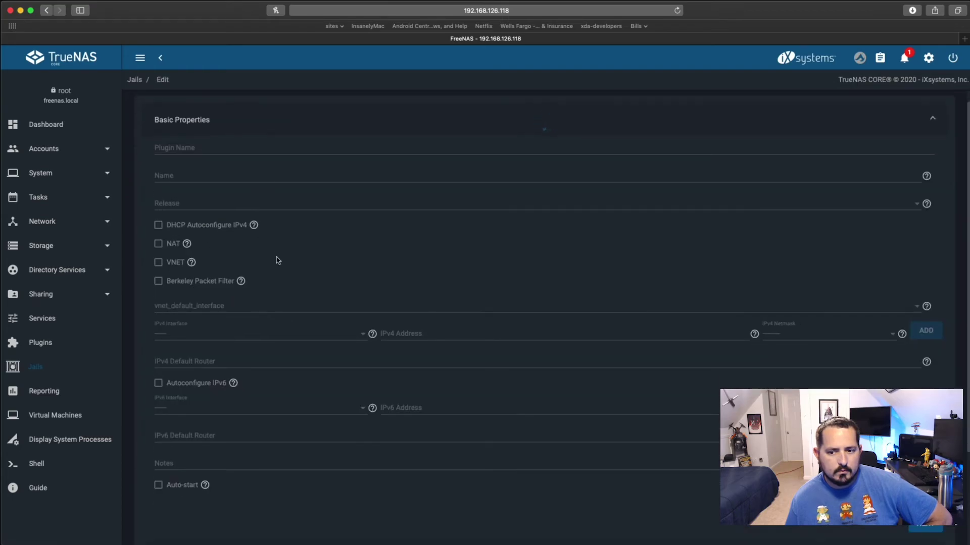
pyautogui.scroll(-3, 312, 358)
pyautogui.click(189, 499)
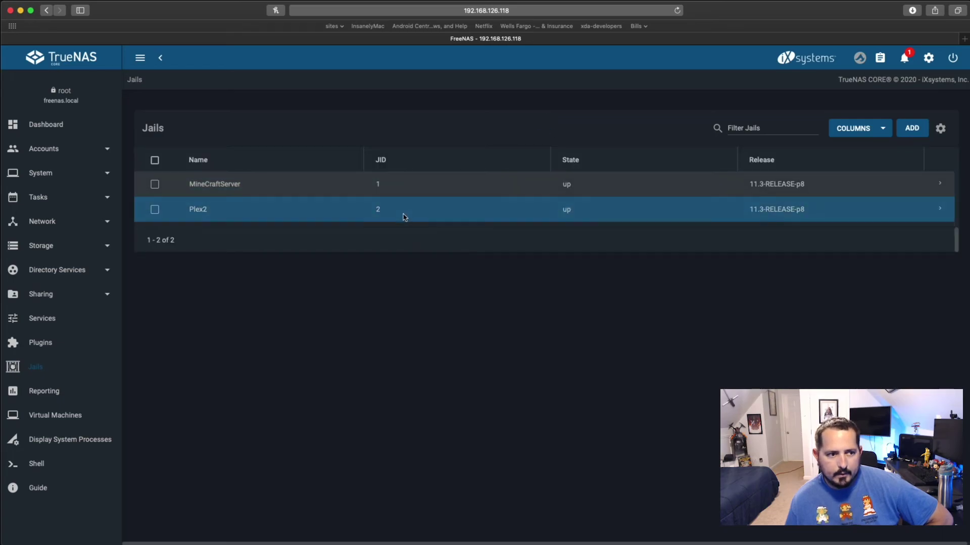
pyautogui.click(41, 345)
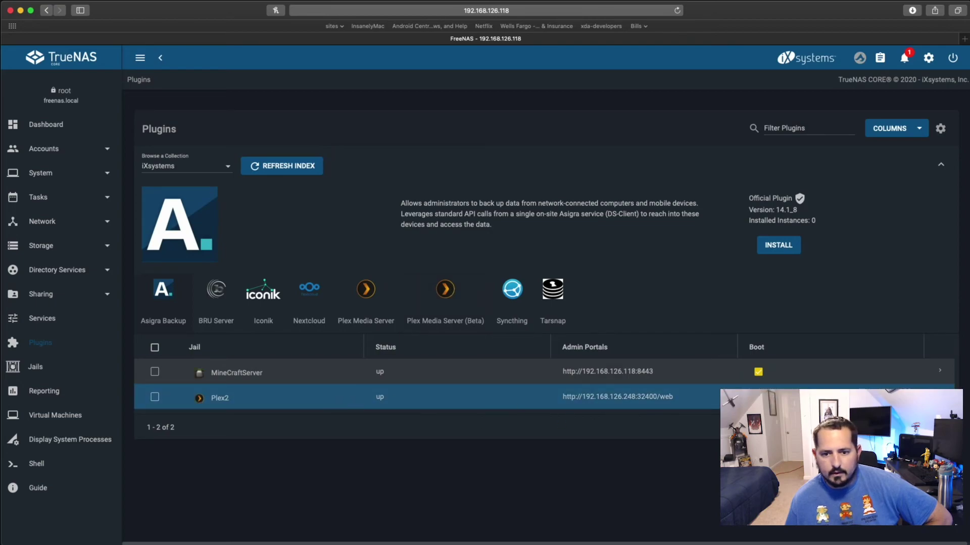
# Step: Attempt UPDATE on the Plex2 plugin and close the resulting ABI change error
pyautogui.click(939, 397)
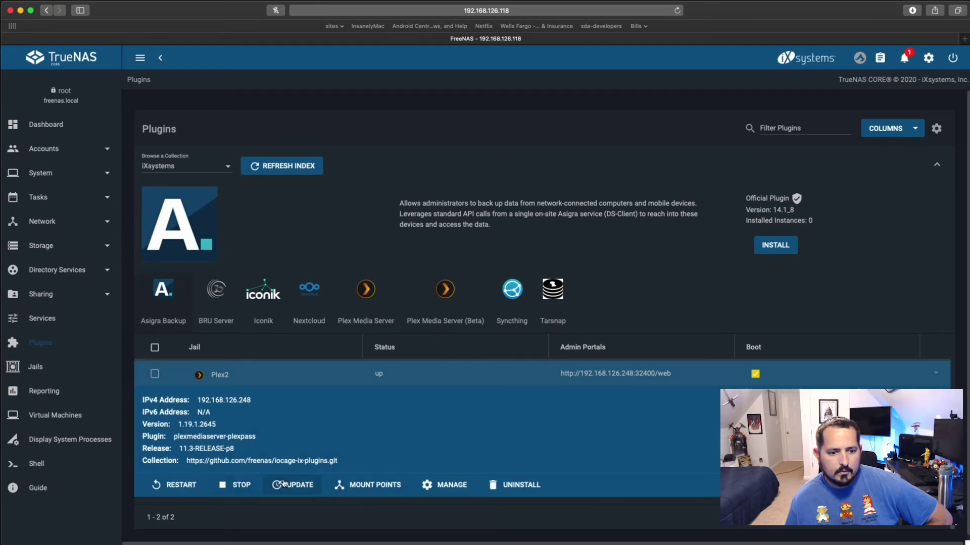
pyautogui.click(284, 483)
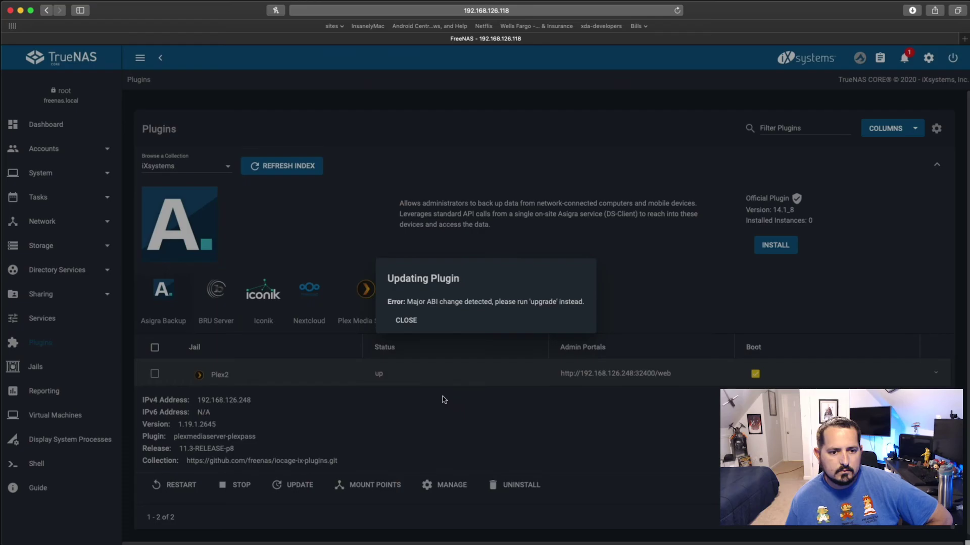
pyautogui.click(407, 321)
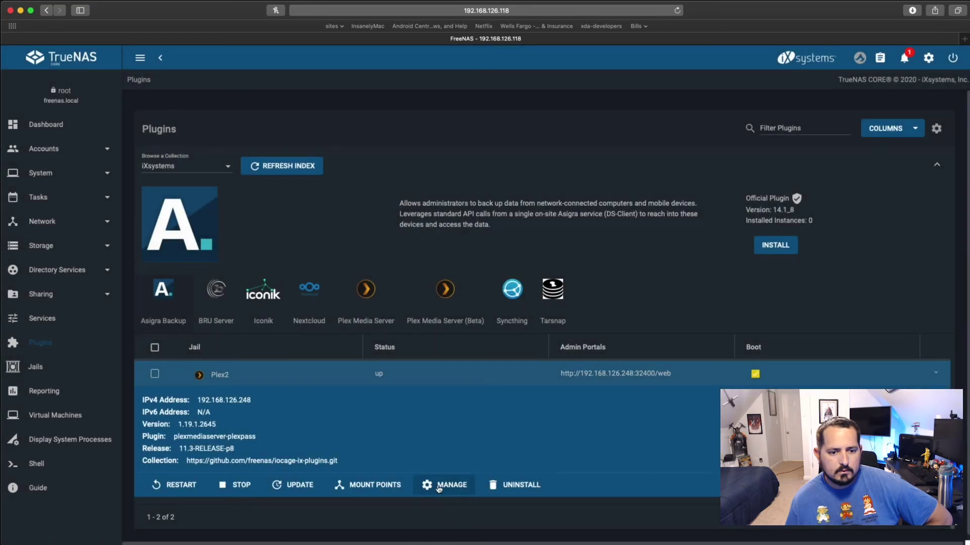
pyautogui.click(439, 487)
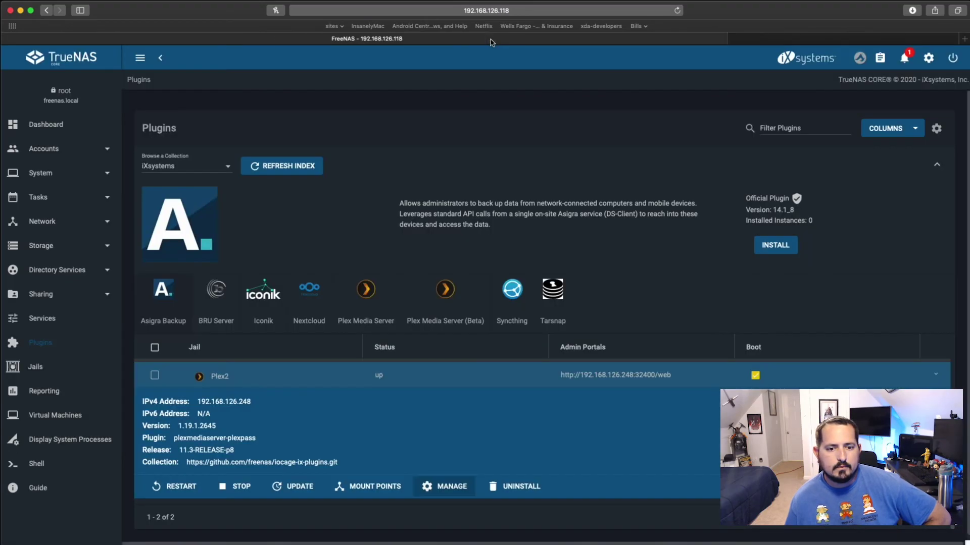
pyautogui.click(491, 38)
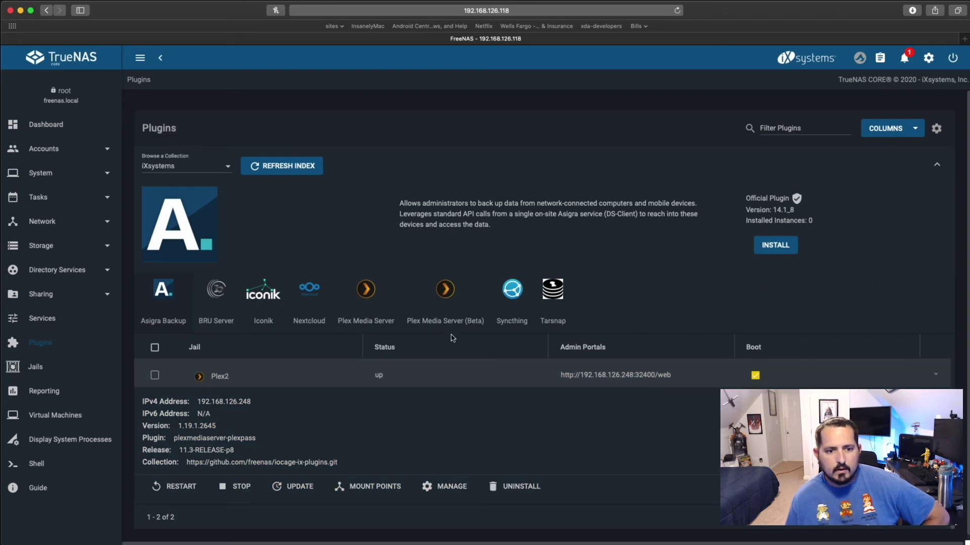
# Step: View the Plex Media Server (Beta) catalog entry, then go to the dashboard
pyautogui.click(444, 299)
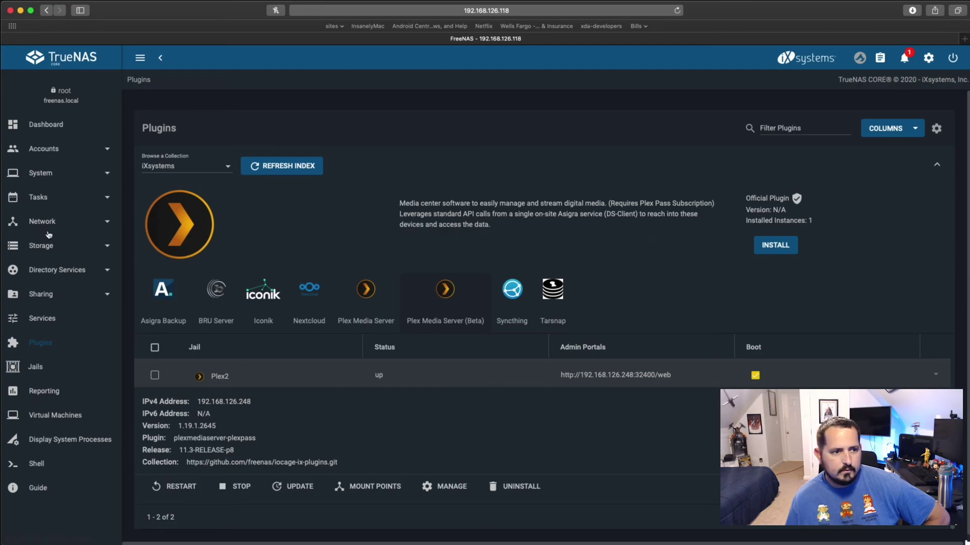
pyautogui.click(67, 152)
pyautogui.click(58, 133)
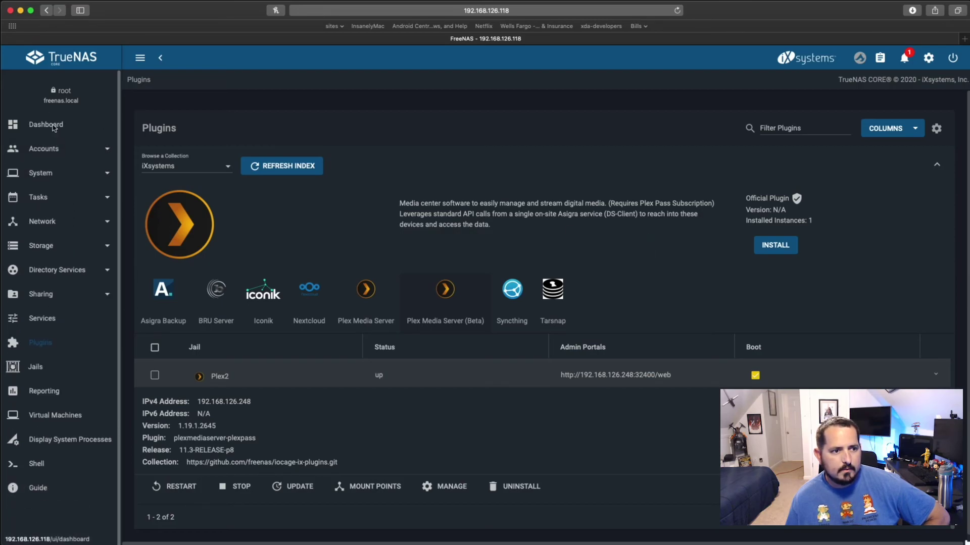